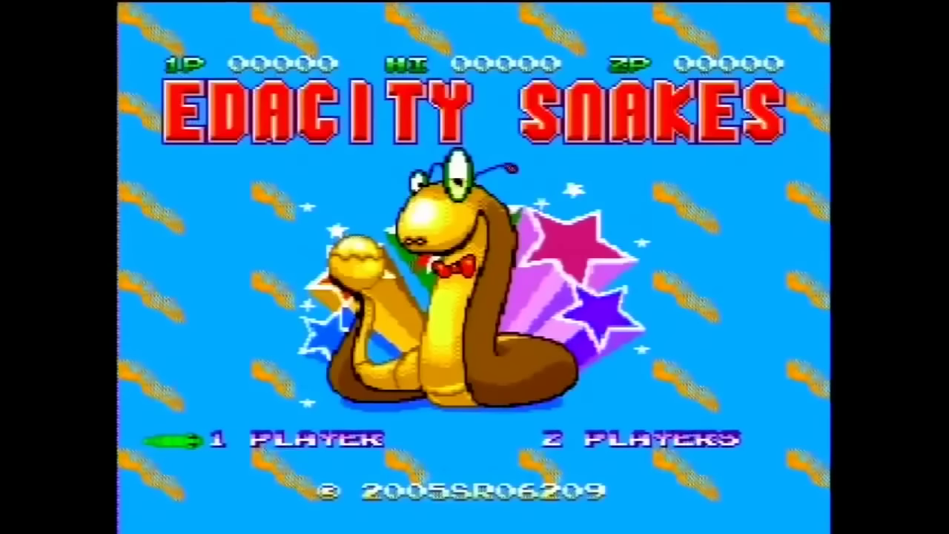
Move the title-screen arrow to 2 PLAYER and back to 1 PLAYER, then start the game
key(Right)
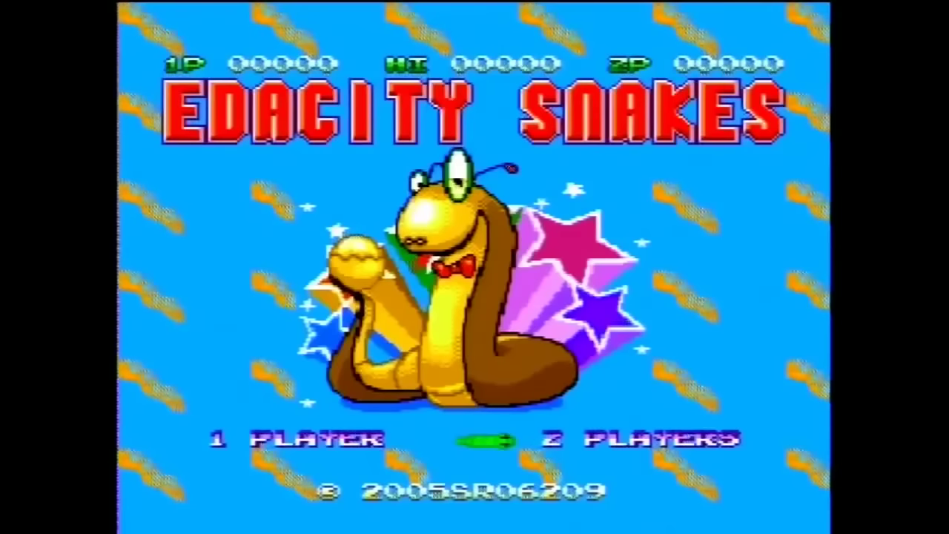
key(Left)
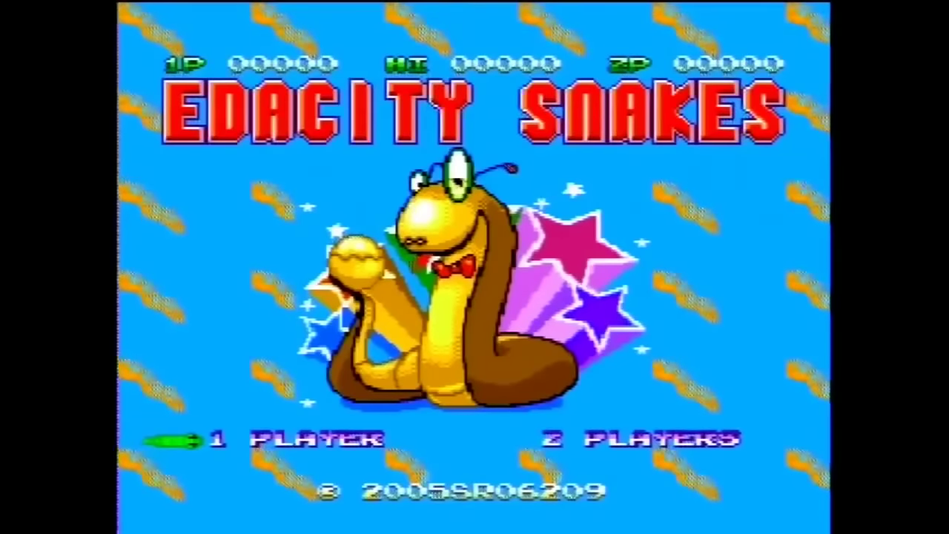
key(Return)
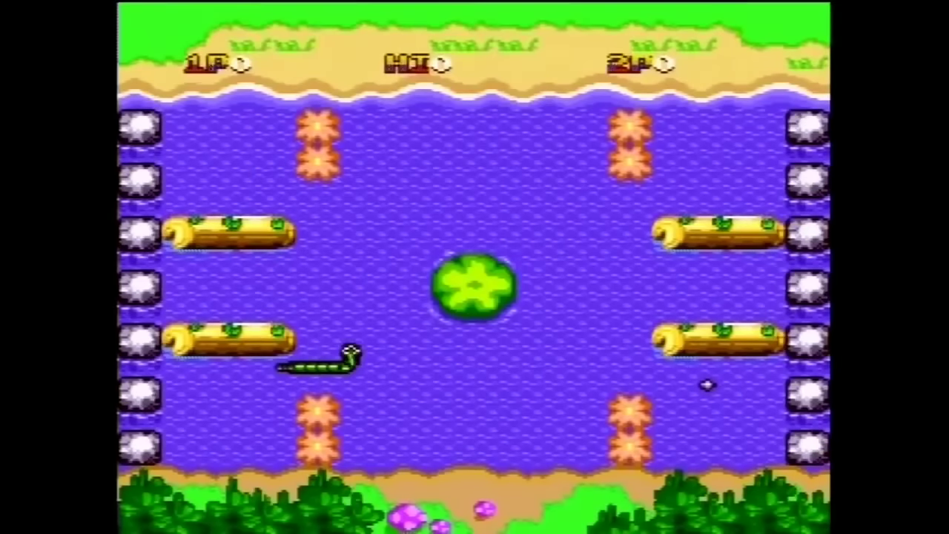
Turn the snake downward, then right near the lower flowers
key(Down)
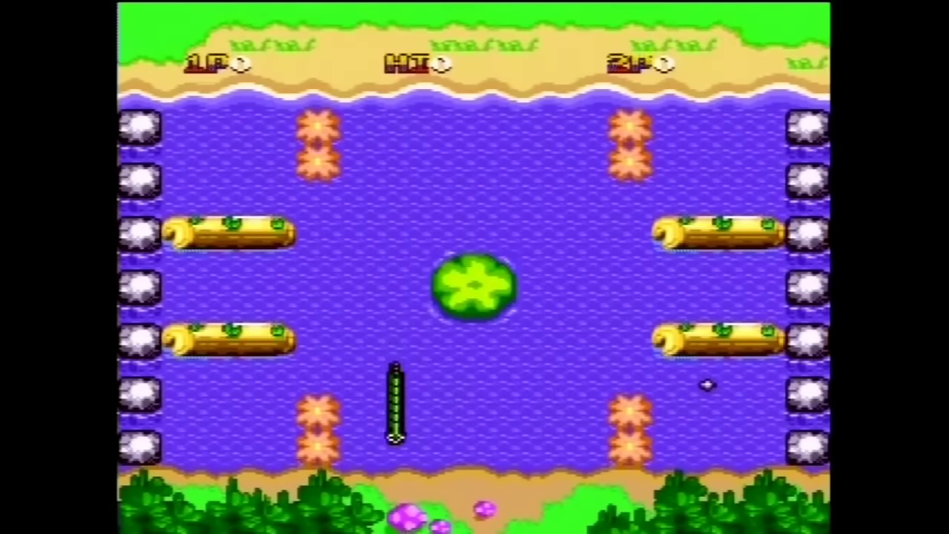
key(Right)
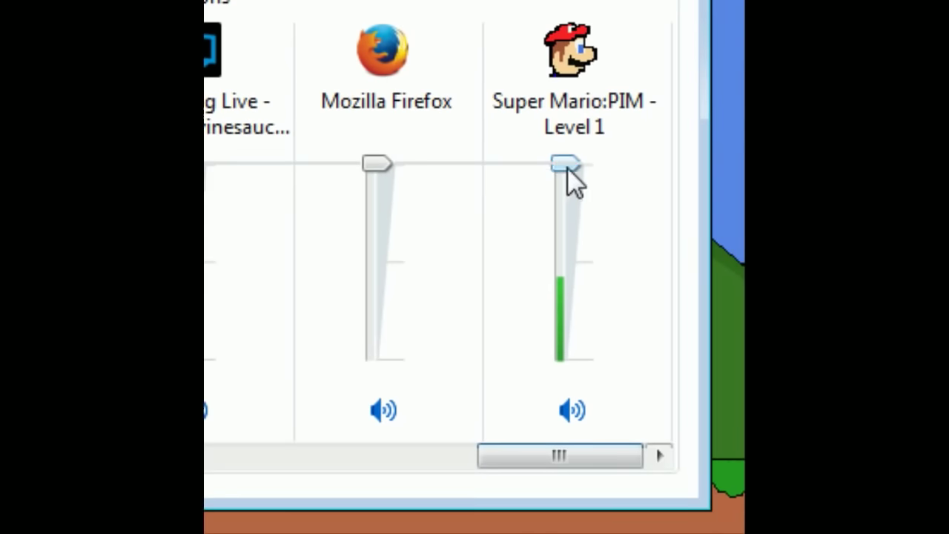
Try several Super Mario:PIM volume levels and toggle mute, leaving it at full volume
mouse_move(567, 165)
mouse_down()
mouse_move(568, 341)
mouse_move(566, 167)
mouse_up()
mouse_move(571, 300)
mouse_down()
mouse_move(561, 254)
mouse_move(564, 356)
mouse_up()
drag(571, 180, 579, 311)
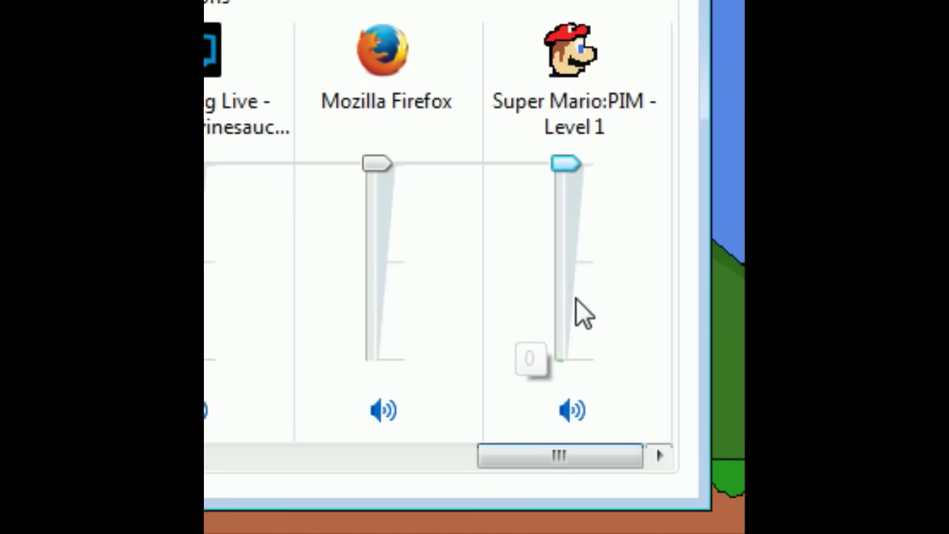
click(572, 409)
drag(572, 180, 582, 315)
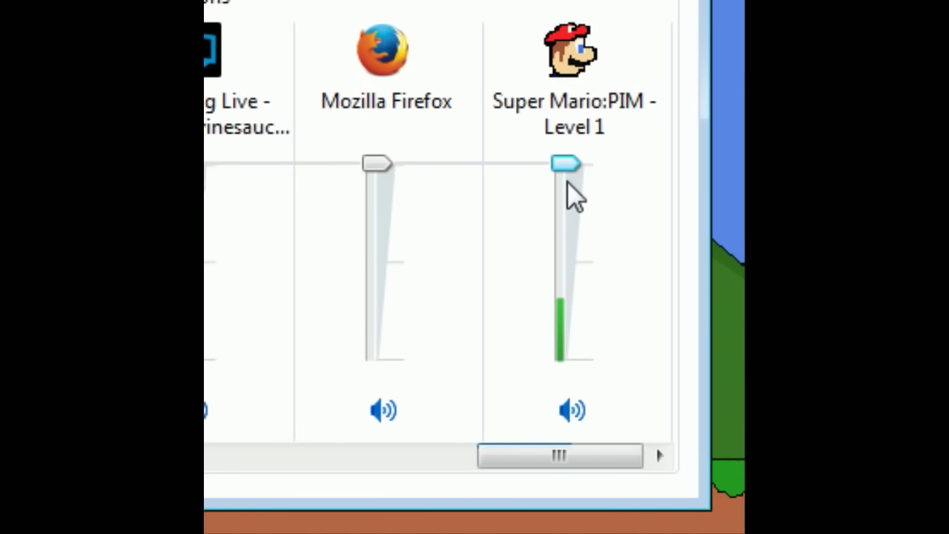
mouse_move(566, 163)
mouse_down()
mouse_move(571, 296)
mouse_move(571, 244)
mouse_move(551, 260)
mouse_up()
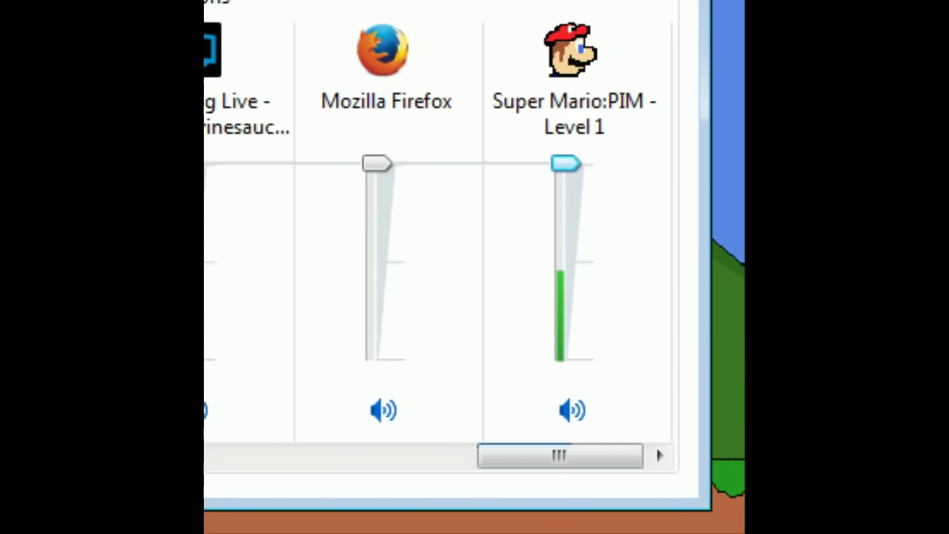
Close the Volume Mixer and bring up the game's Play samples / Play musics menu
click(696, 1)
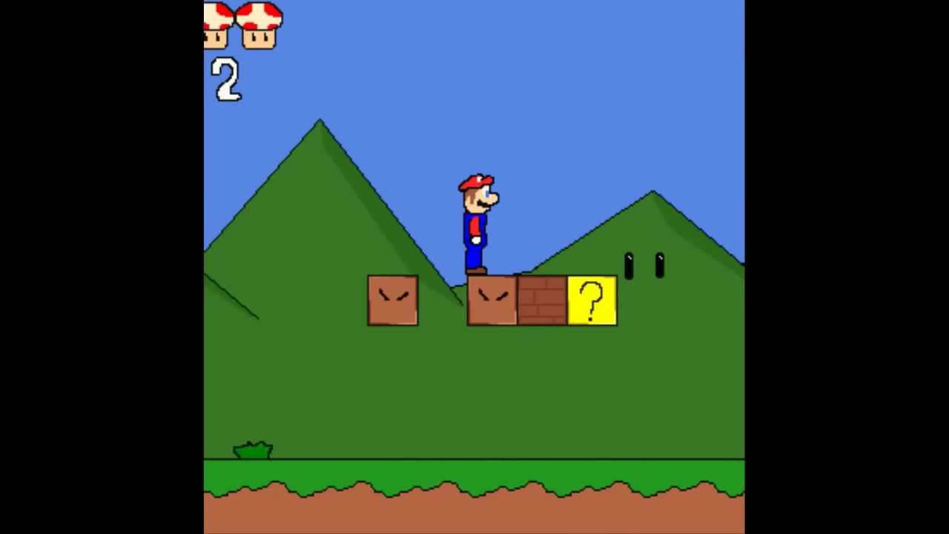
click(227, 1)
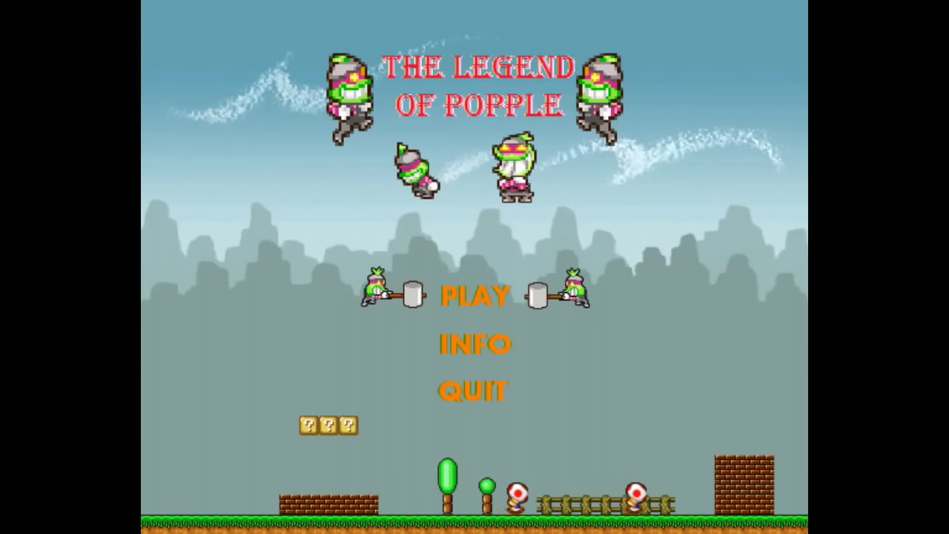
Move the hammer cursor to INFO and back to PLAY, then start the game
key(Down)
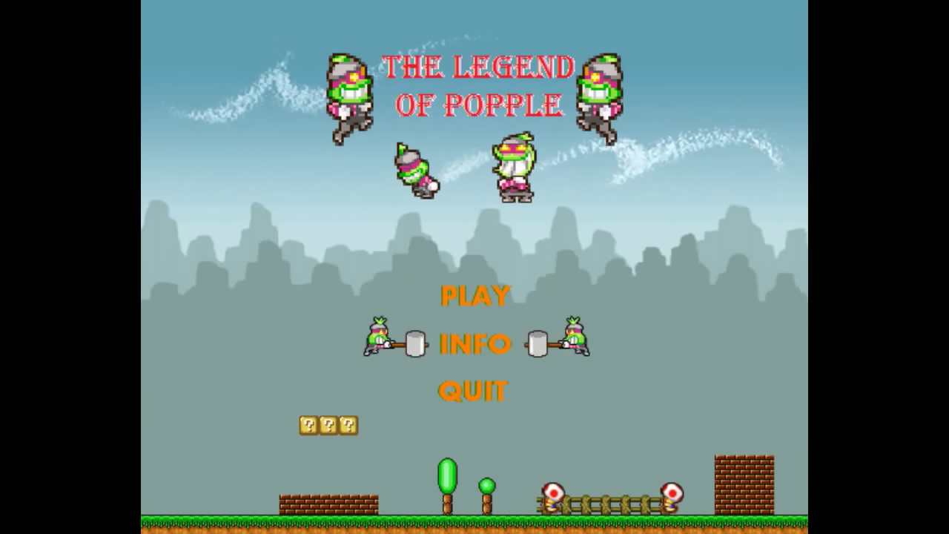
key(Up)
key(Return)
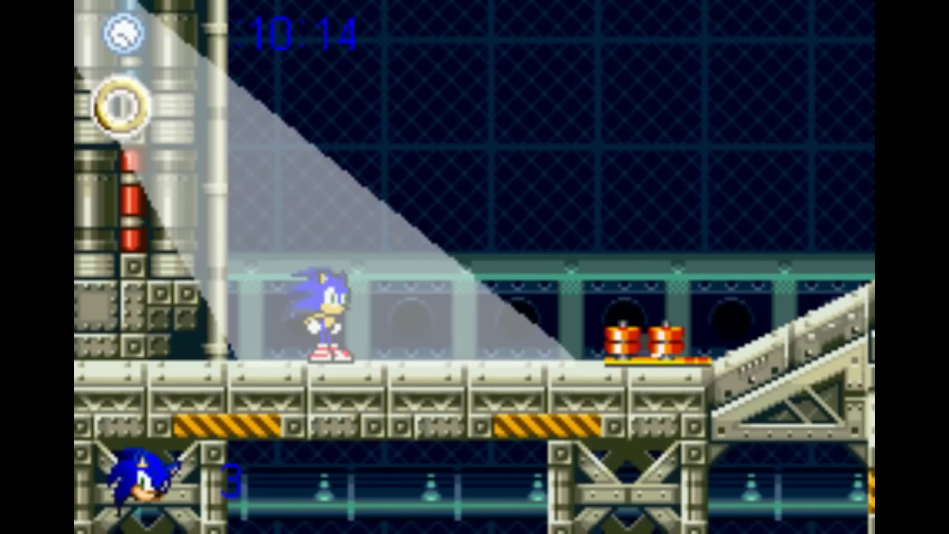
Run Sonic to the right along the Steel Tower Zone walkway
key(Right)
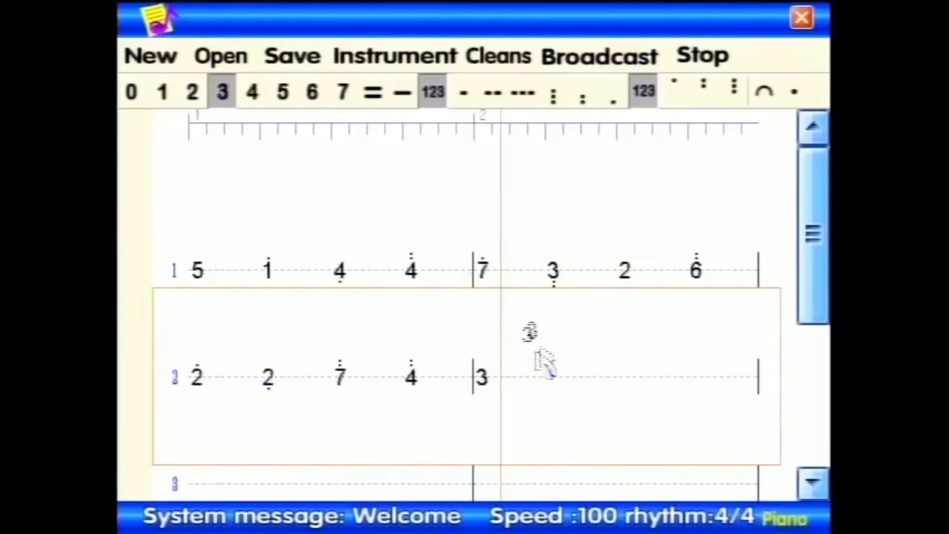
Add notes 7, 4 and 7 to bar 2 of line 2, then play the score via Broadcast
click(554, 401)
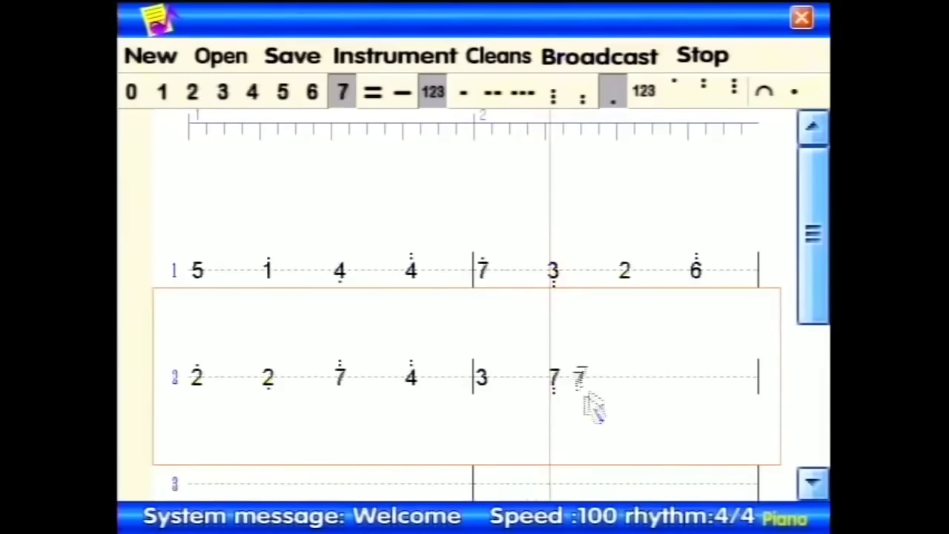
click(625, 385)
click(700, 441)
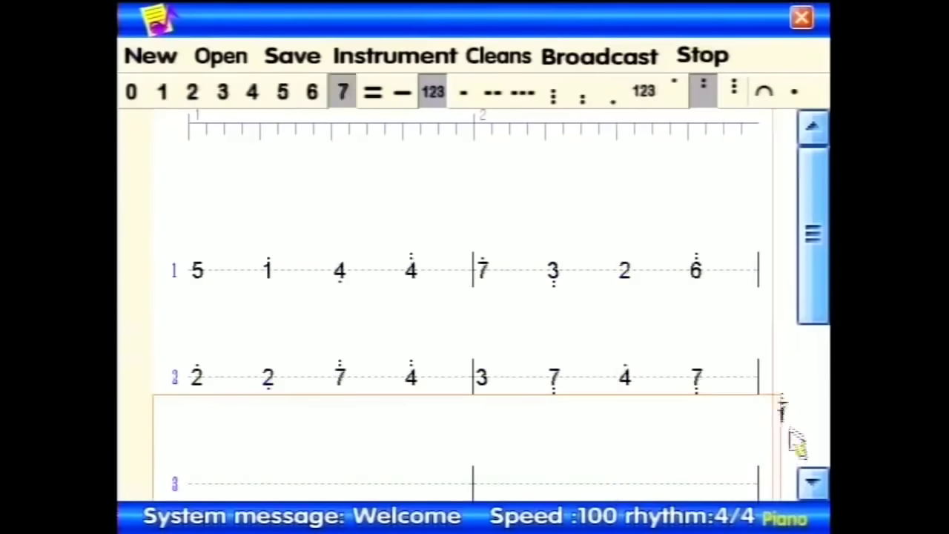
mouse_move(815, 237)
mouse_down()
mouse_move(810, 311)
mouse_move(810, 252)
mouse_up()
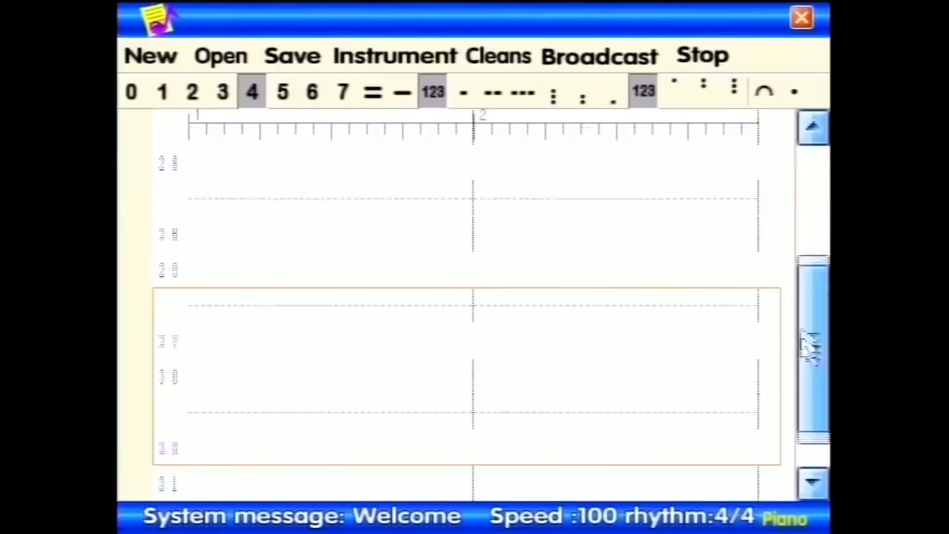
click(656, 54)
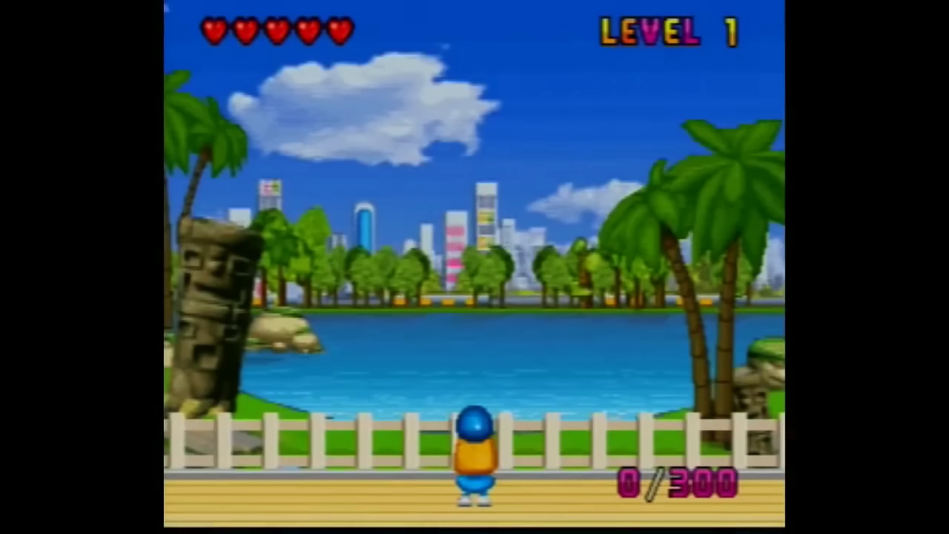
Start Level 1 and shoot the star balloon and the right-side balloons
key(Left)
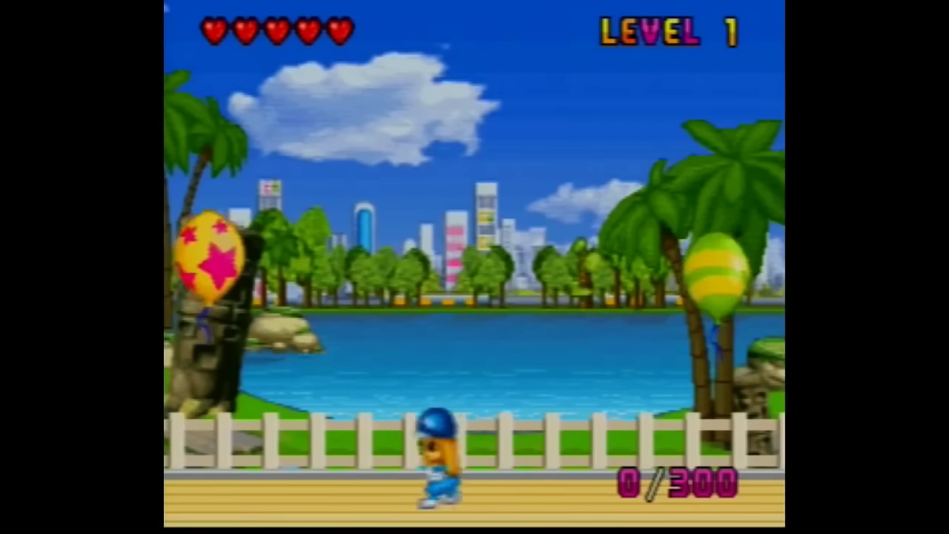
key(space)
key(Right)
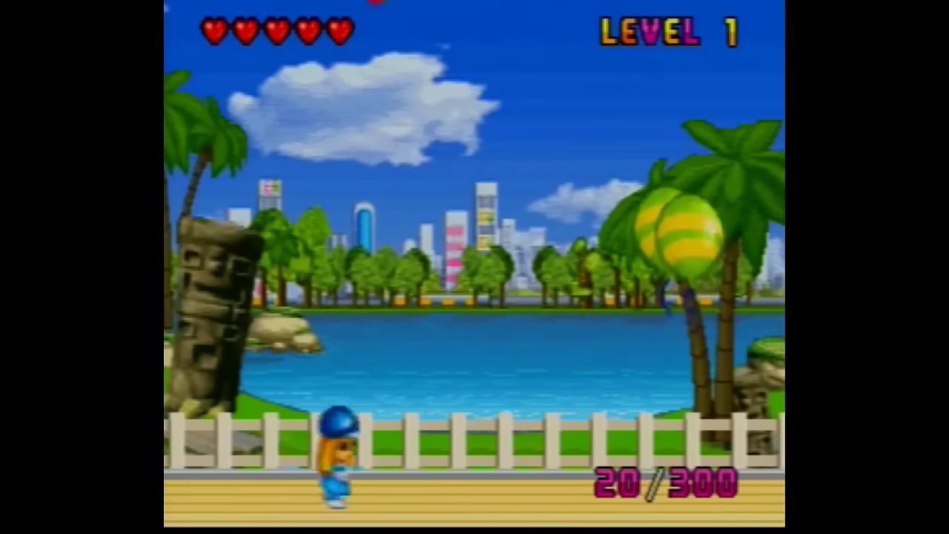
key(Right)
key(space)
key(space)
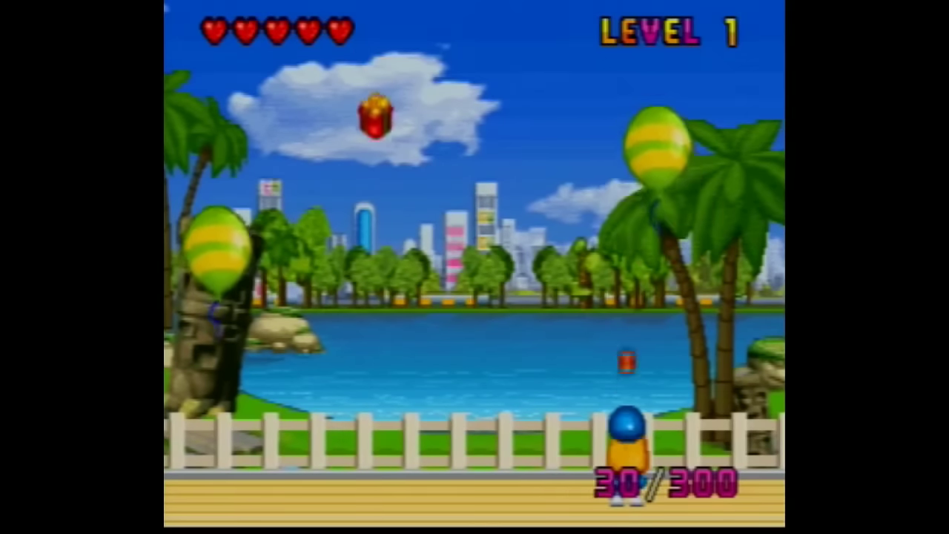
key(Left)
key(Left)
key(space)
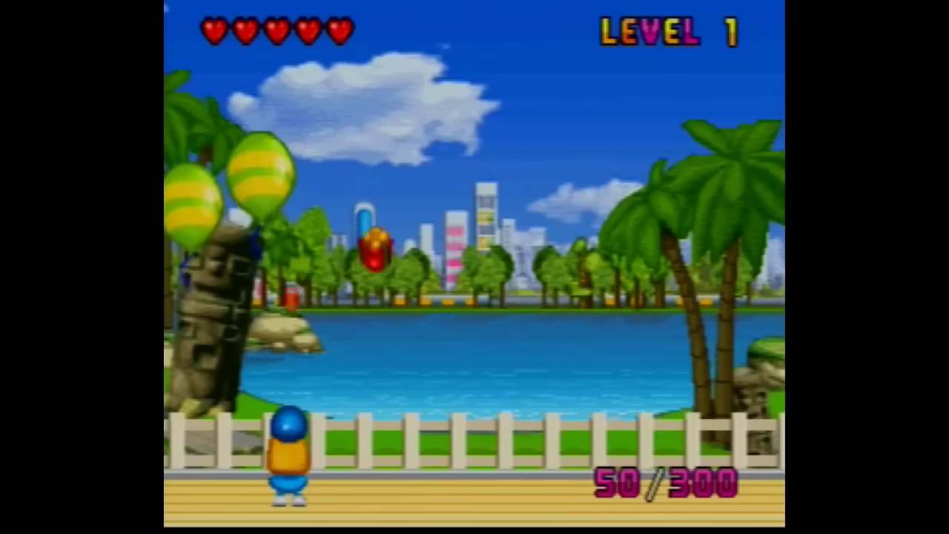
Shoot the left balloon, catch the falling red item, and pop the right balloon
key(Right)
key(Right)
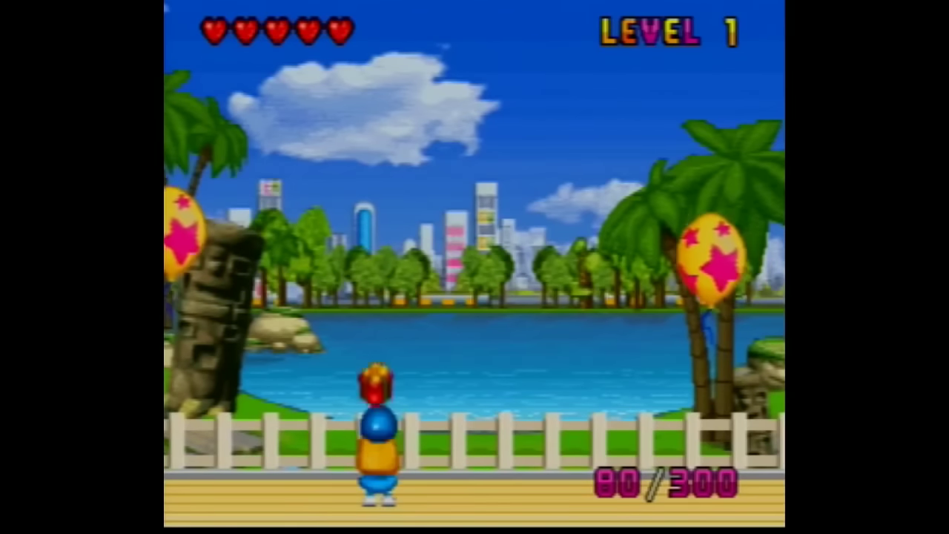
key(Right)
key(Right)
key(space)
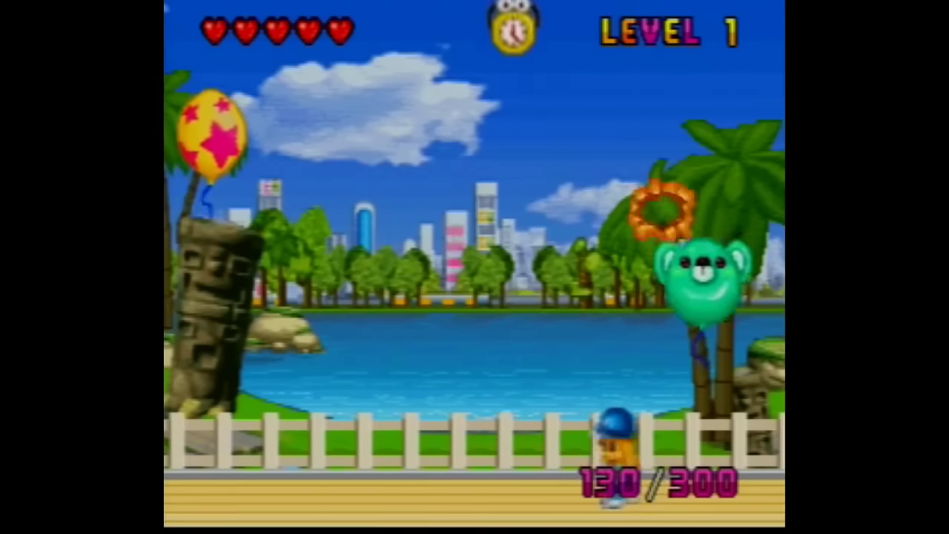
key(Left)
key(Left)
key(Left)
Shoot the star balloon and the bear balloon, then head far left
key(space)
key(Right)
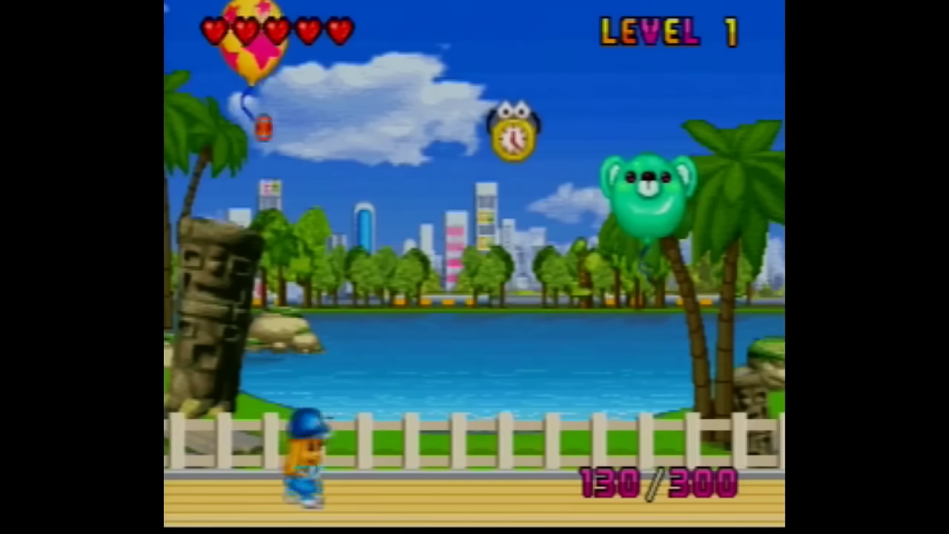
key(Right)
key(Right)
key(Right)
key(space)
key(Left)
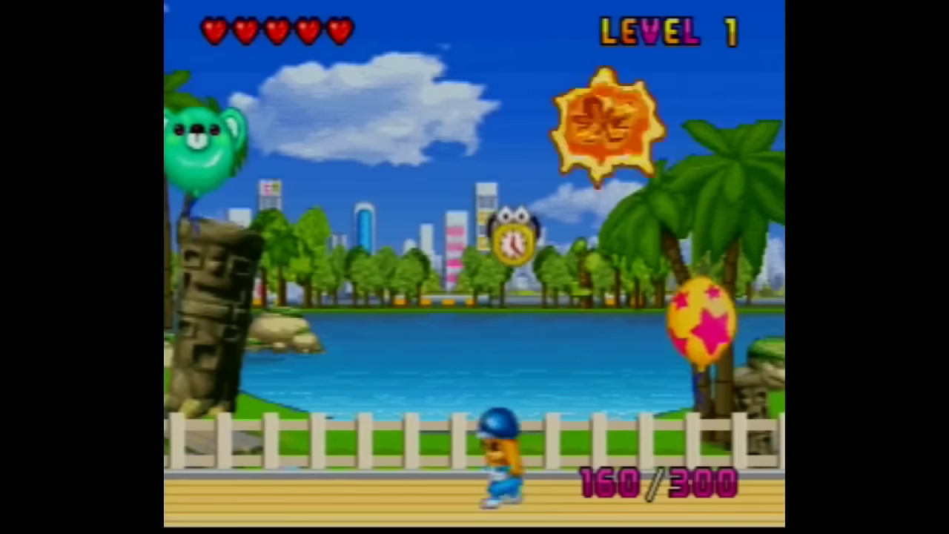
key(Left)
key(Left)
Shoot the remaining targets and both star balloons, reaching 190 of 300
key(Right)
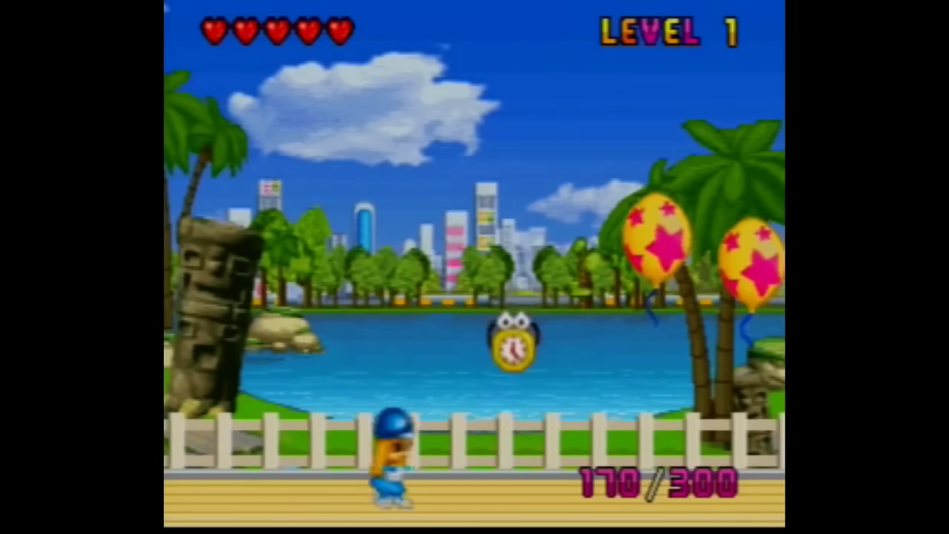
key(Right)
key(space)
key(Right)
key(Right)
key(space)
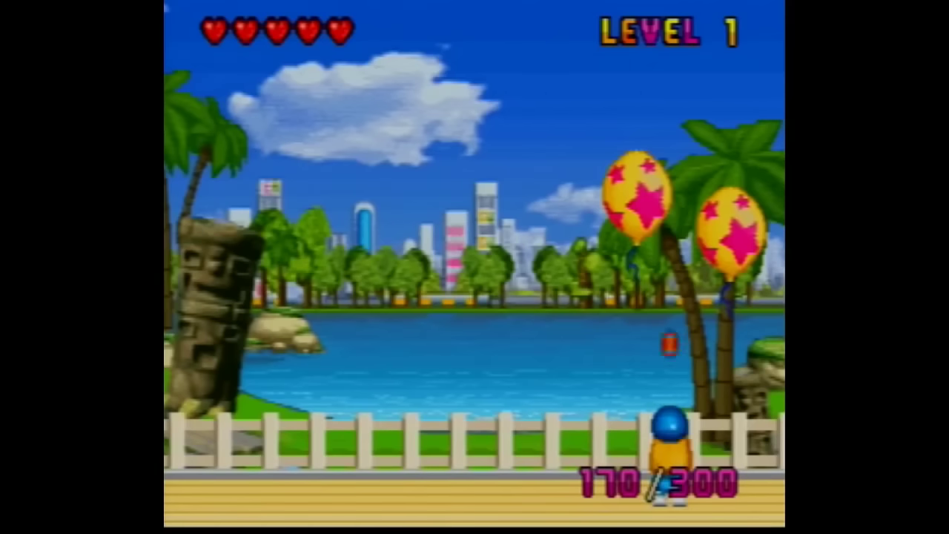
key(Right)
key(Left)
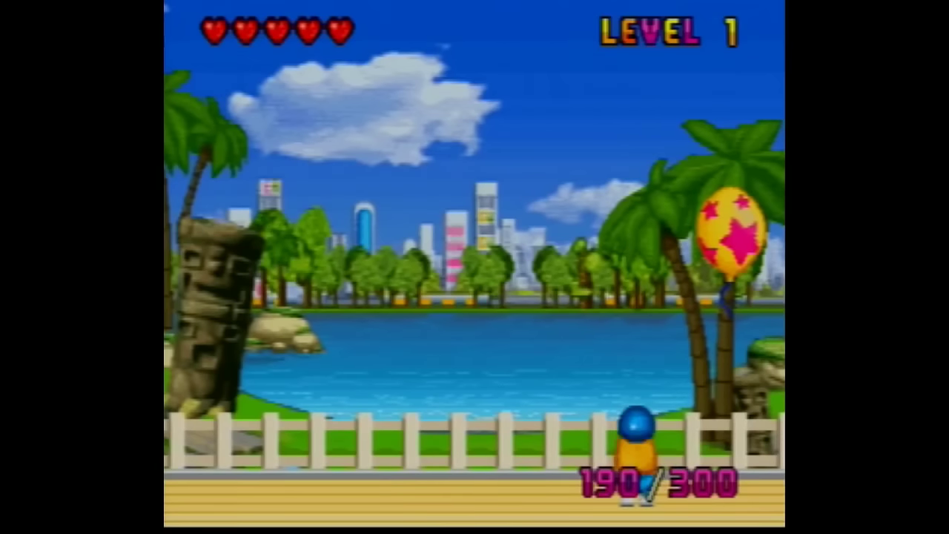
key(Right)
key(space)
Walk the character left as the balloon game gives way to Extreme F1
key(Left)
key(Left)
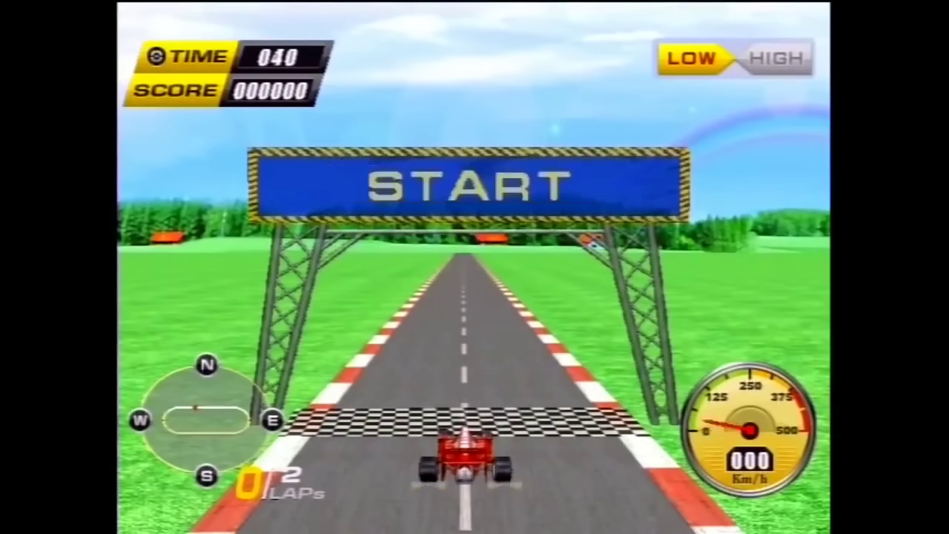
Accelerate off the start line and shift into HIGH gear
key(Up)
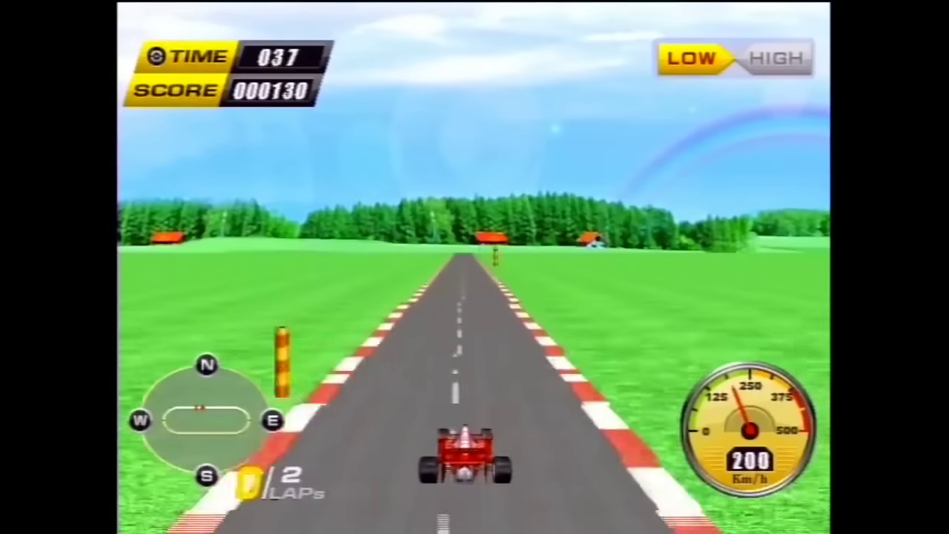
key(Right)
key(Left)
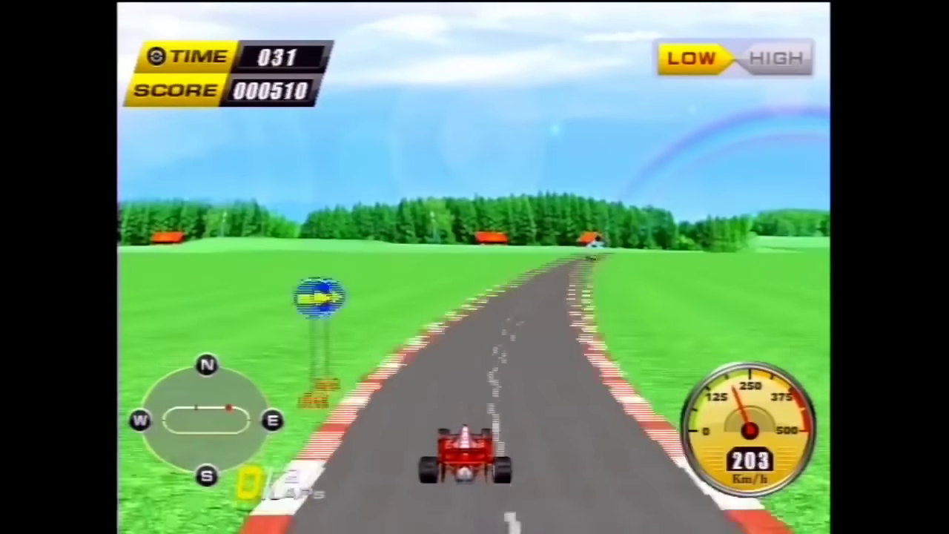
key(Up)
key(Right)
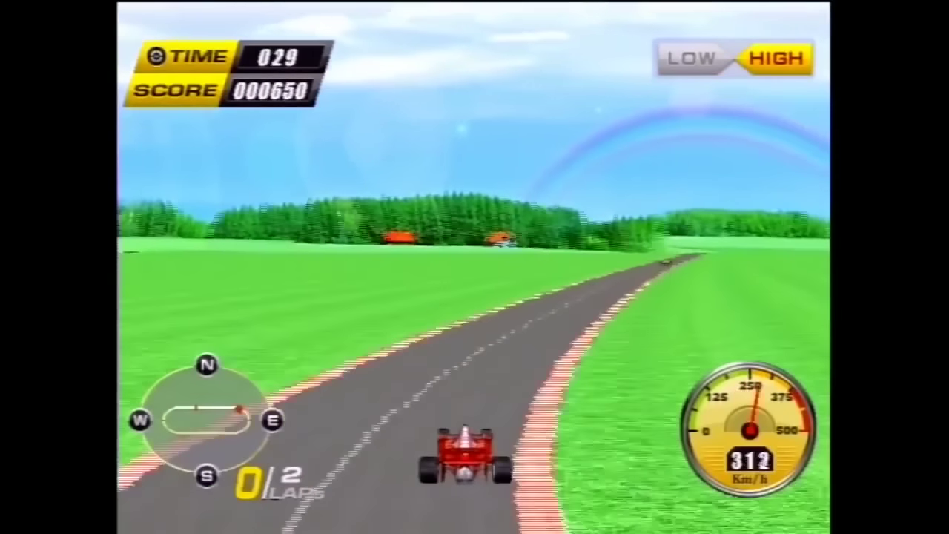
Steer through the bends, passing rivals and overtaking the blue car
key(Left)
key(Right)
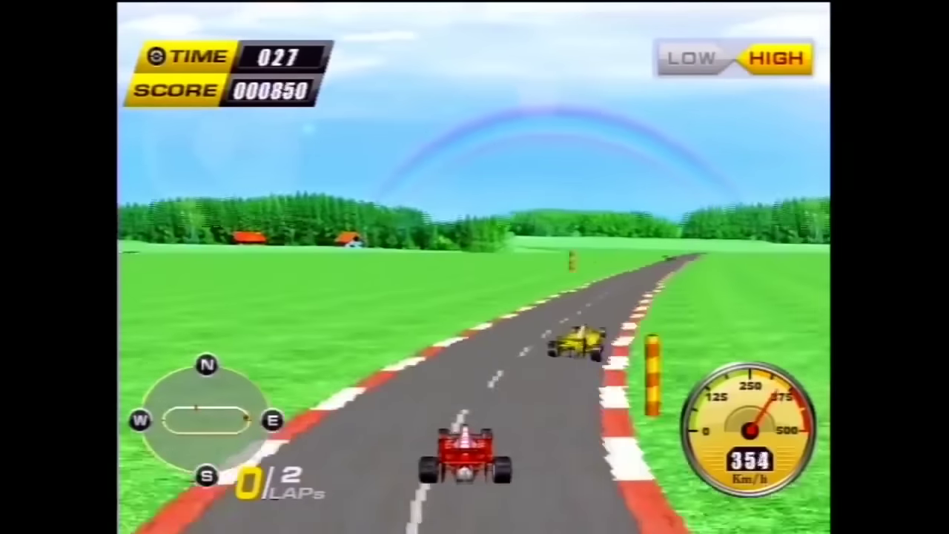
key(Right)
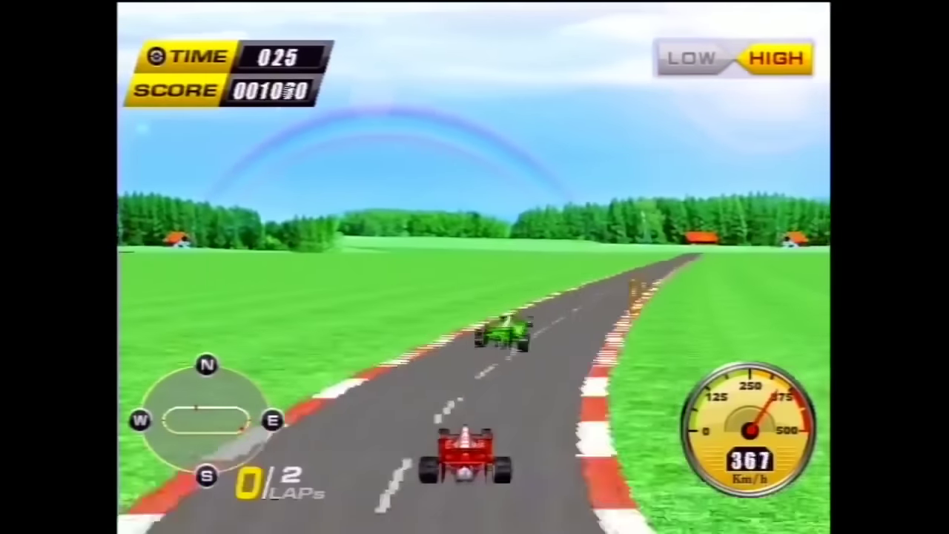
key(Right)
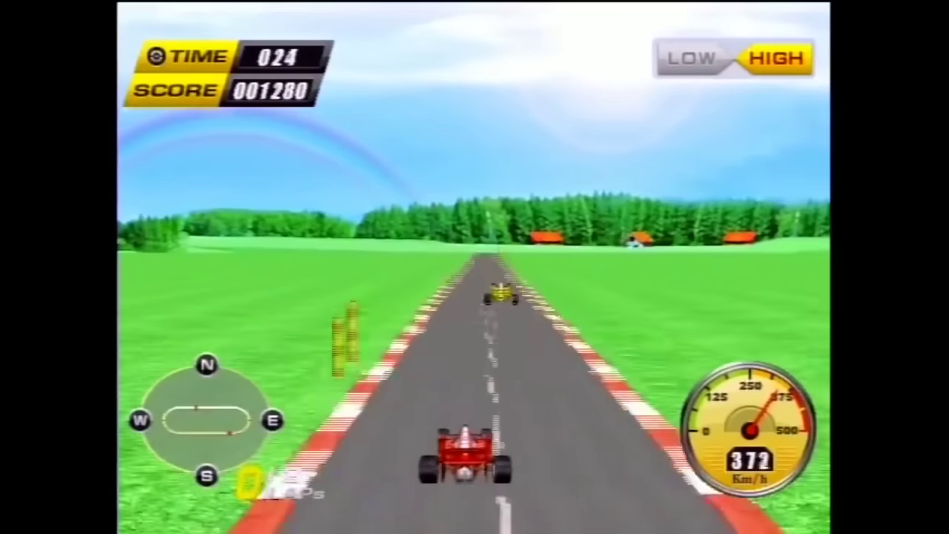
key(Left)
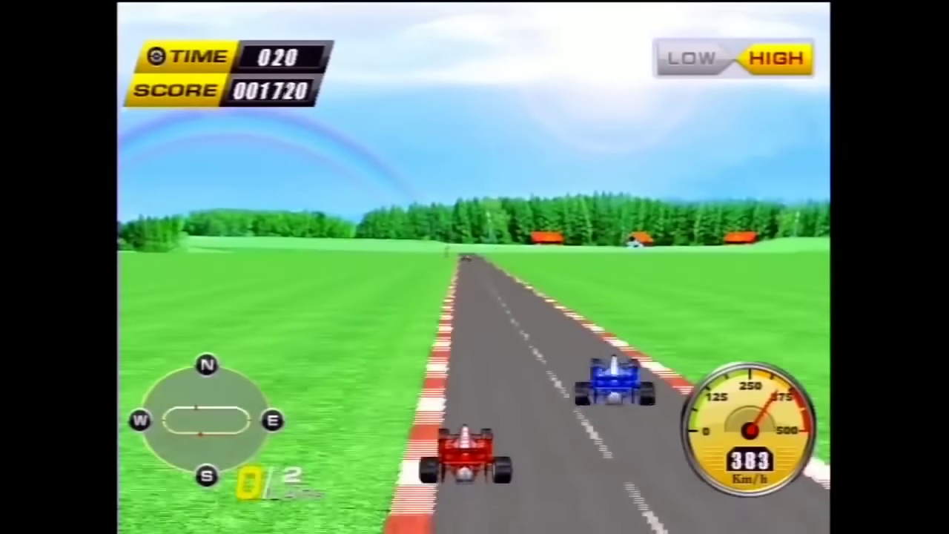
key(Right)
key(Left)
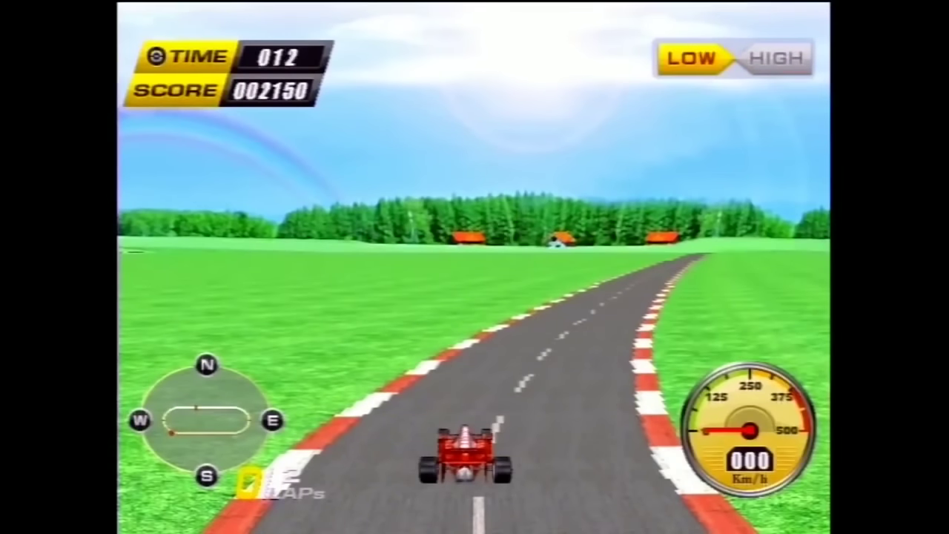
Pause the Extreme F1 race at score 2150 with 11 seconds left, bringing up the exit-or-continue prompt
key(Return)
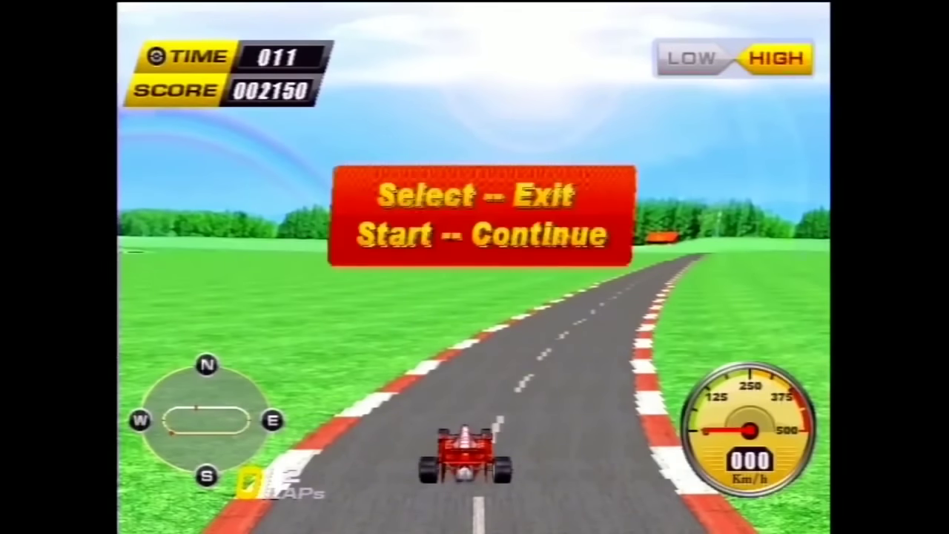